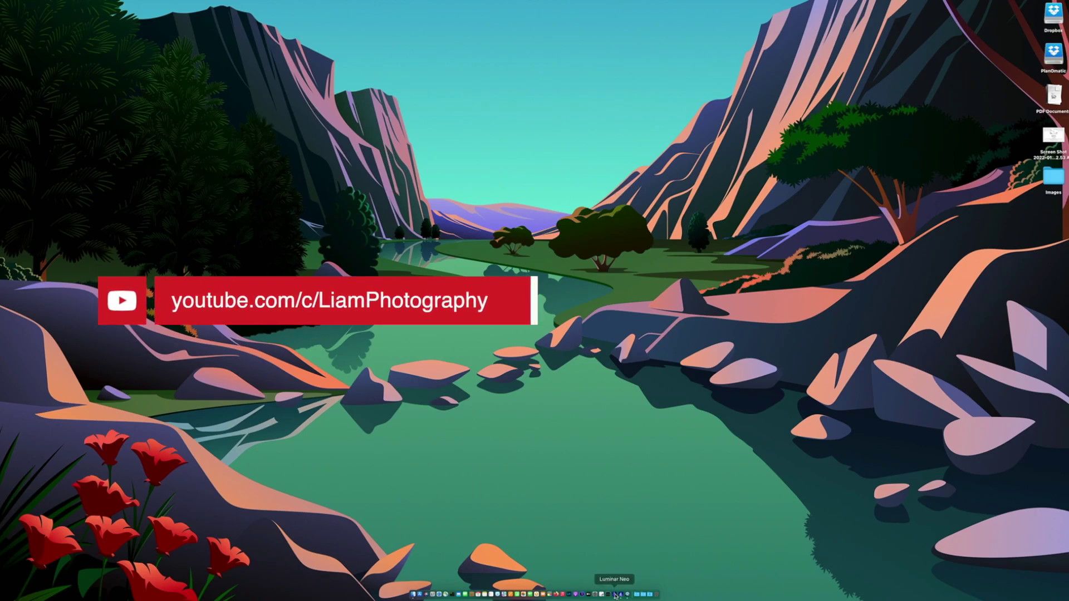
Launch Luminar Neo and show all 12 photos in the catalog, landing on the canal houses
{"action": "left_click", "coordinate": [616, 594]}
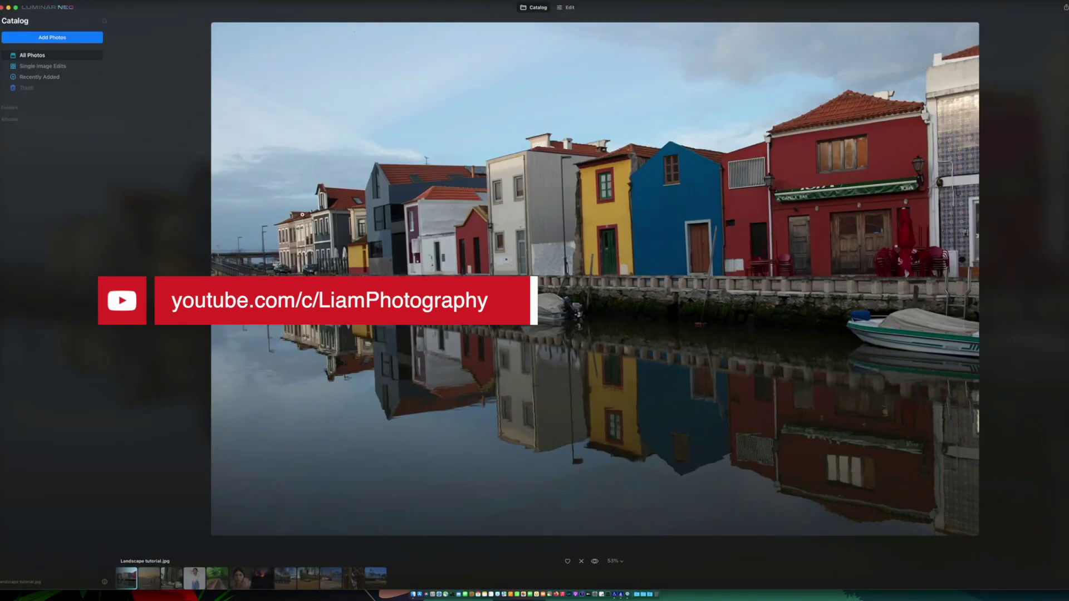
{"action": "left_click", "coordinate": [70, 69]}
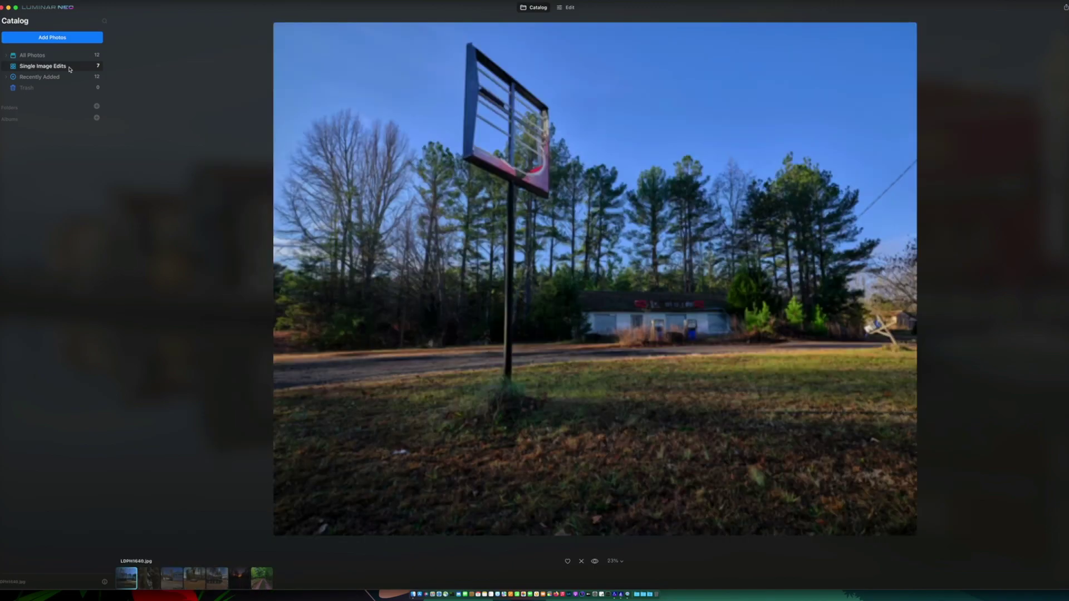
{"action": "left_click", "coordinate": [37, 56]}
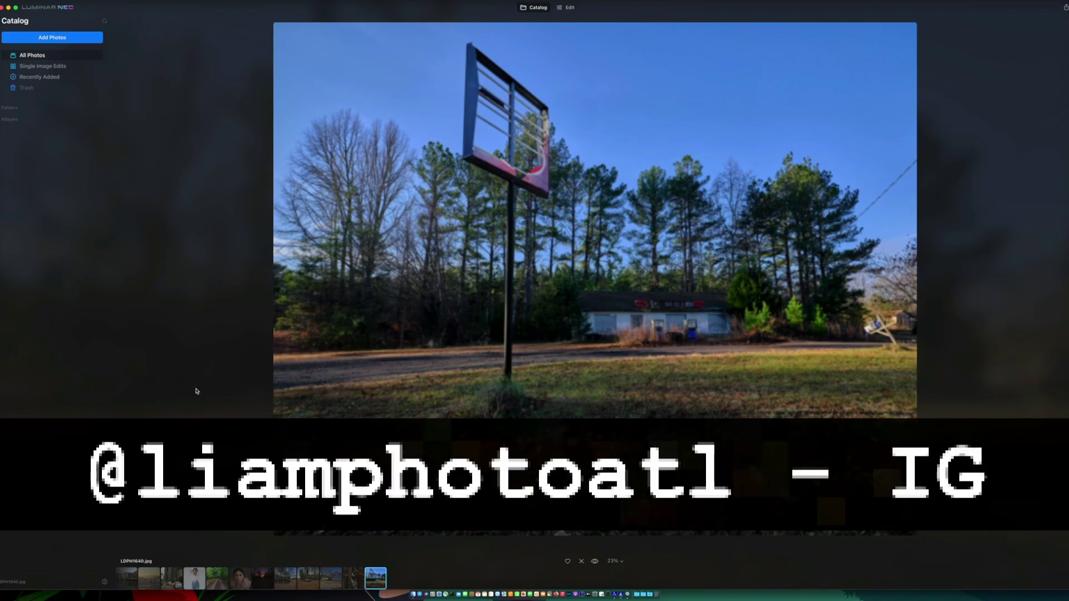
{"action": "key", "text": "Left"}
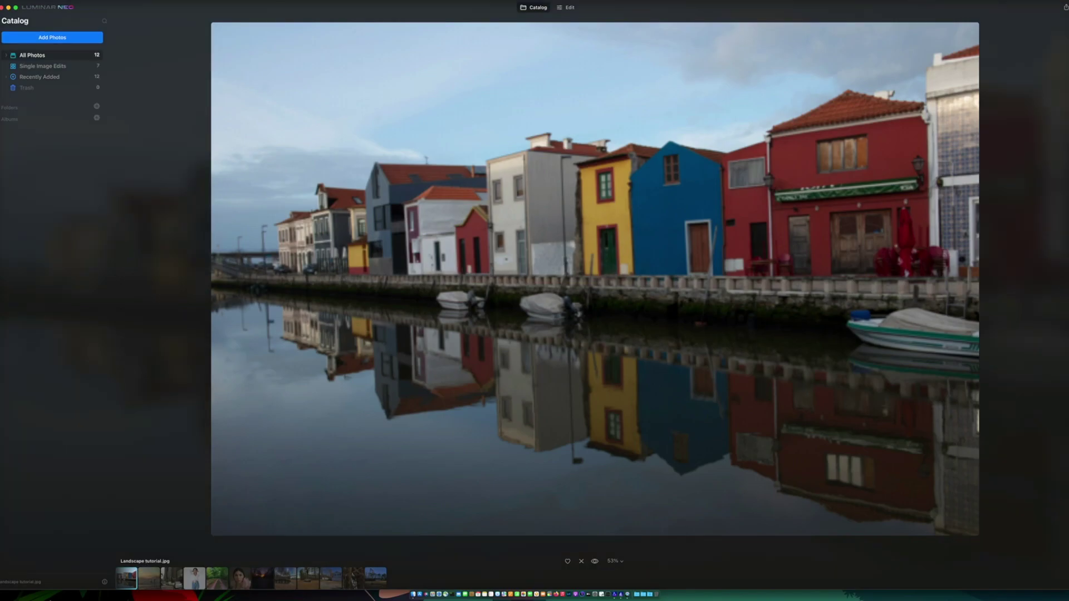
Browse the beach sunset, city street, standing portrait and forest path photos, ending on the close-up portrait
{"action": "left_click", "coordinate": [146, 579]}
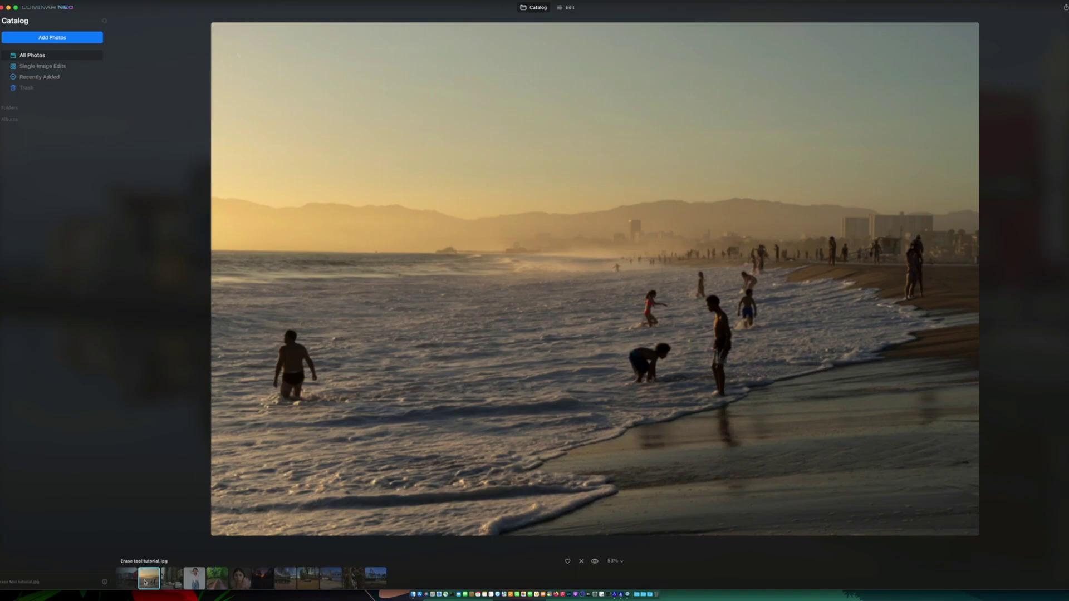
{"action": "left_click", "coordinate": [171, 581]}
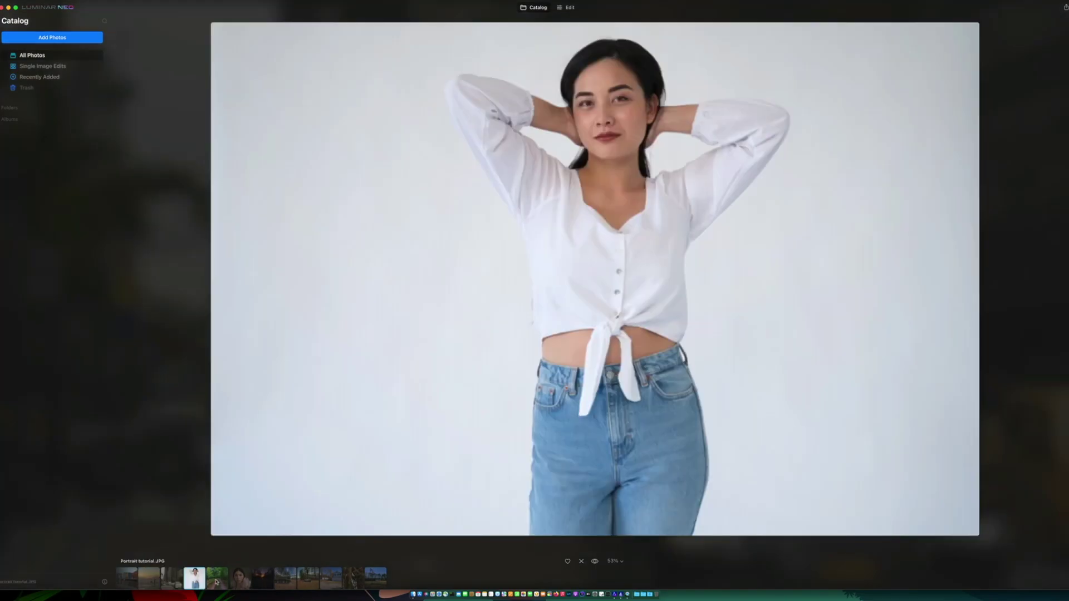
{"action": "left_click", "coordinate": [195, 581]}
{"action": "left_click", "coordinate": [217, 582]}
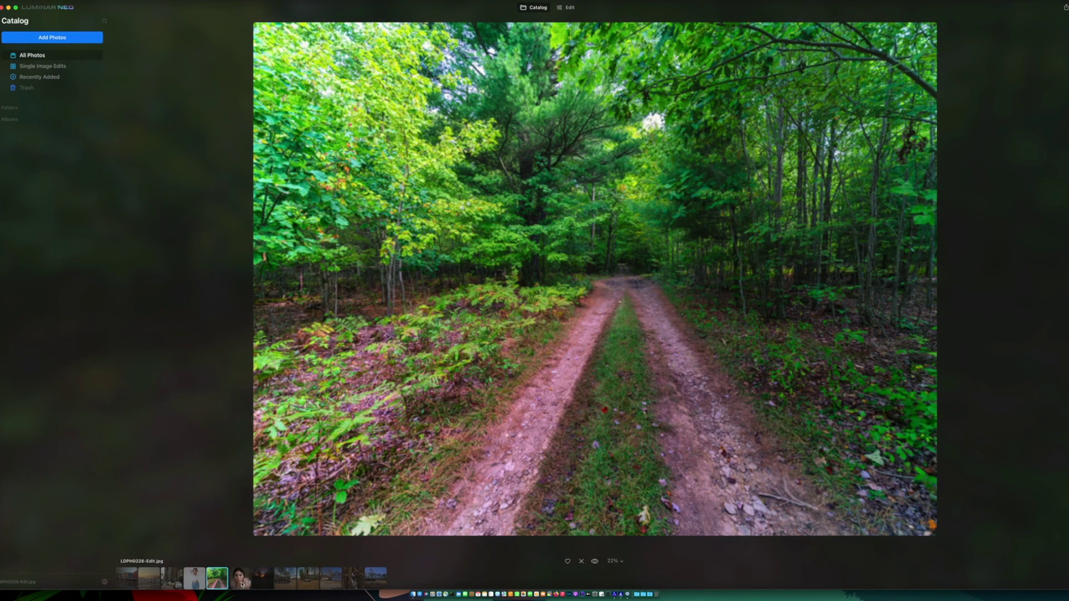
{"action": "left_click", "coordinate": [240, 579]}
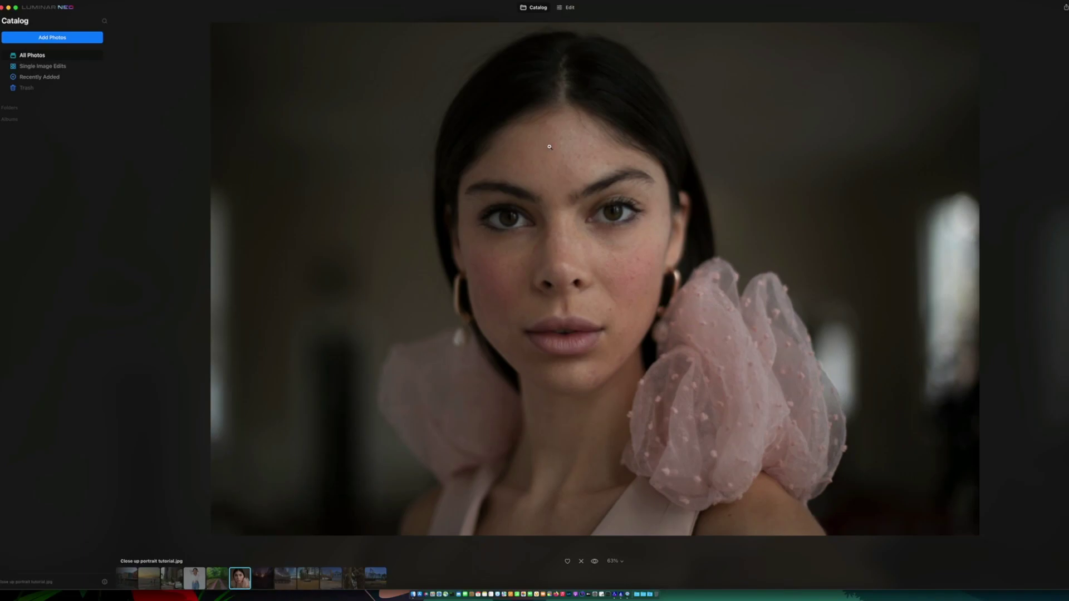
Open the close-up portrait in the Edit view, then return to the All Photos grid
{"action": "left_click", "coordinate": [563, 9]}
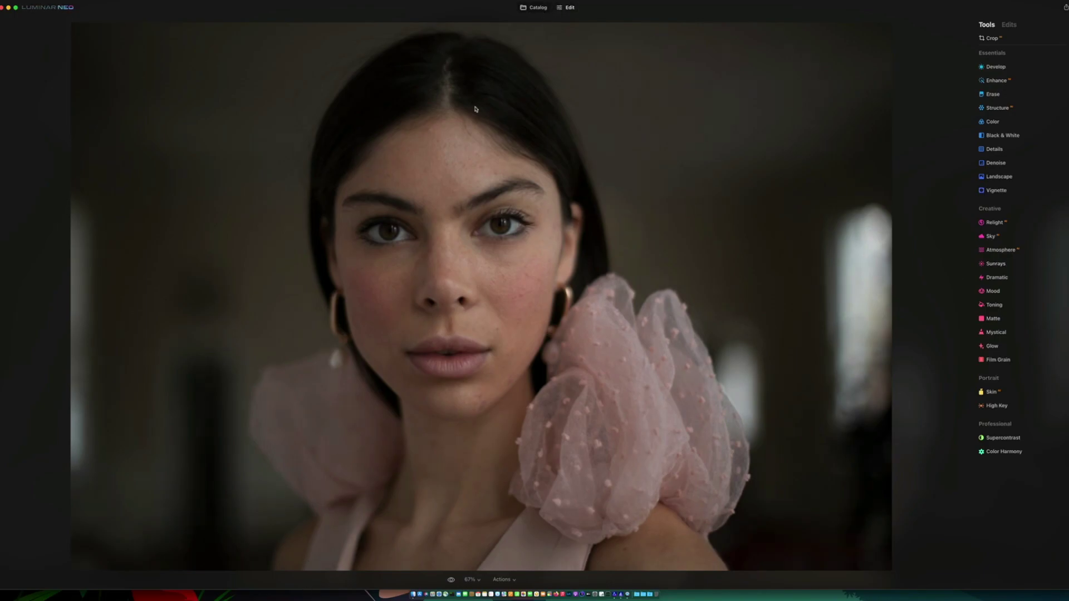
{"action": "key", "text": "g"}
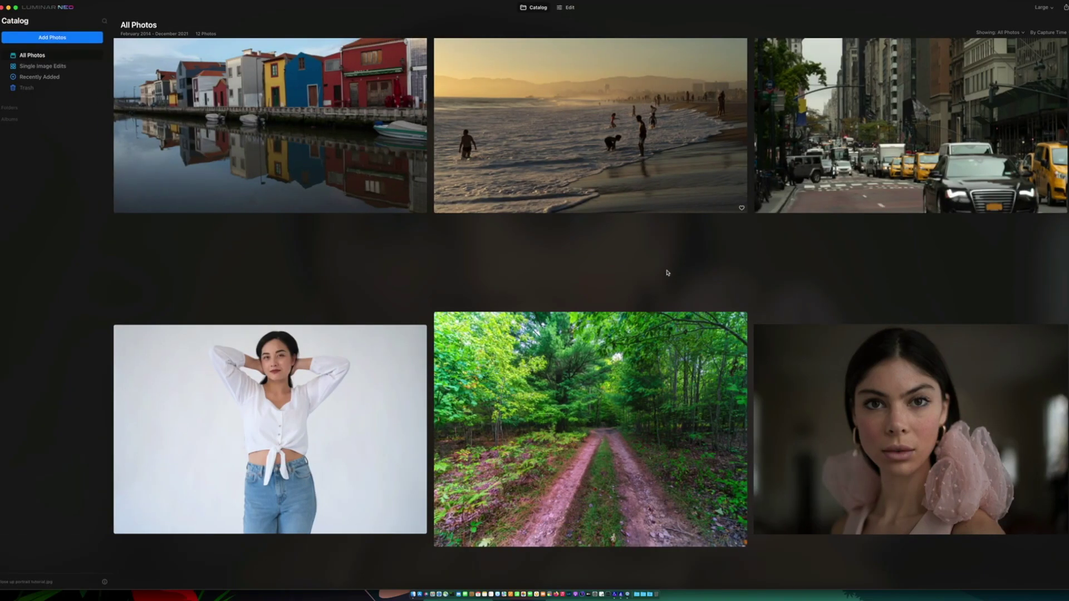
Scroll down the All Photos grid and open the basketball hoop photo on its own
{"action": "scroll", "coordinate": [672, 387], "scroll_direction": "down", "scroll_amount": 10}
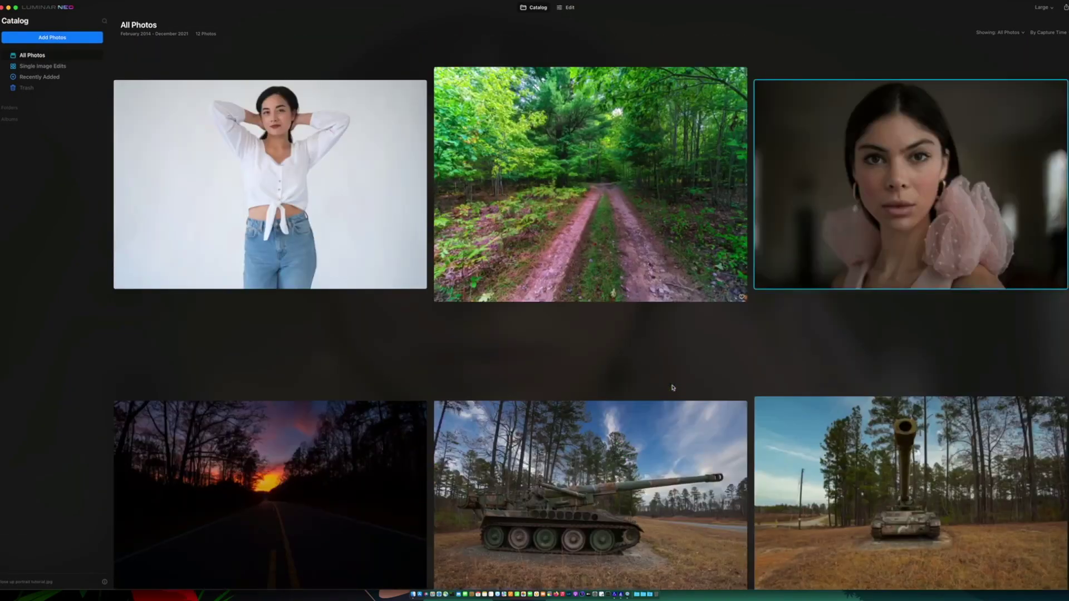
{"action": "scroll", "coordinate": [672, 387], "scroll_direction": "down", "scroll_amount": 4}
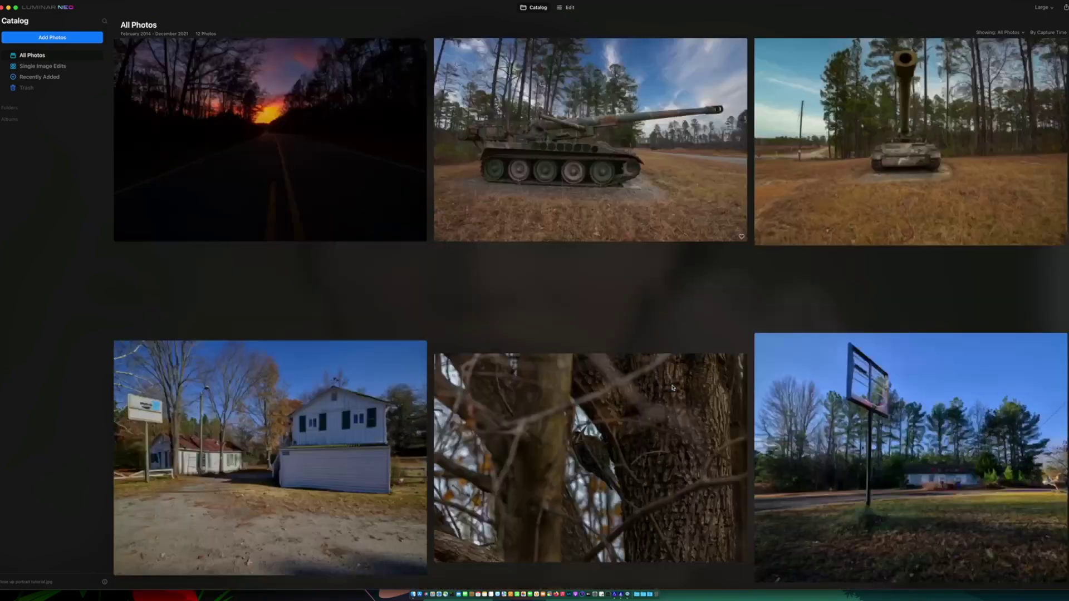
{"action": "left_click", "coordinate": [823, 371]}
{"action": "double_click", "coordinate": [823, 371]}
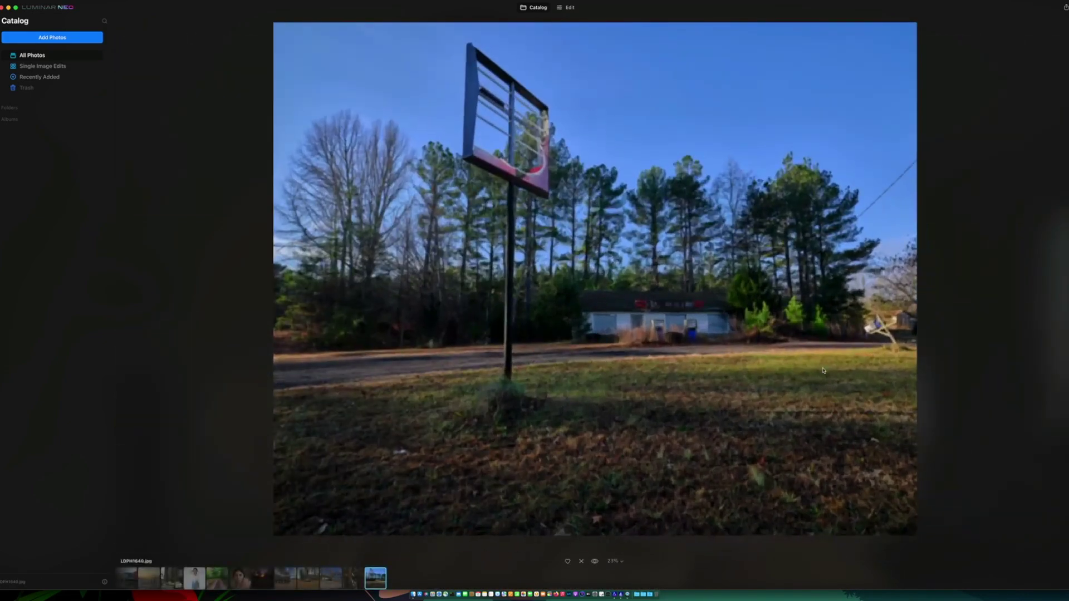
Open the basketball hoop photo in Edit and expand the Creative Sunrays settings
{"action": "left_click", "coordinate": [570, 8]}
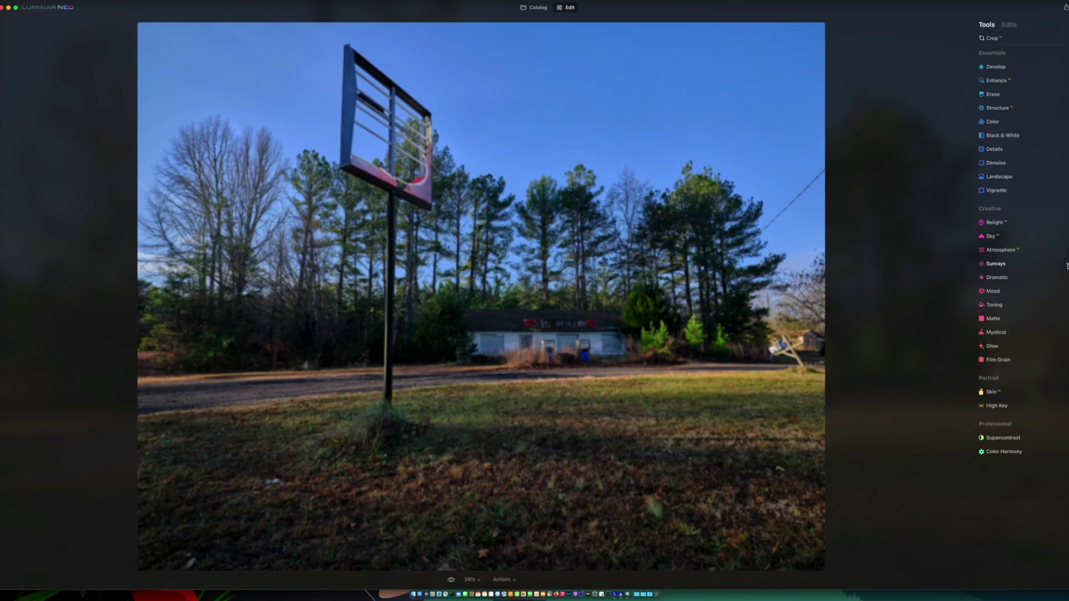
{"action": "left_click", "coordinate": [1046, 265]}
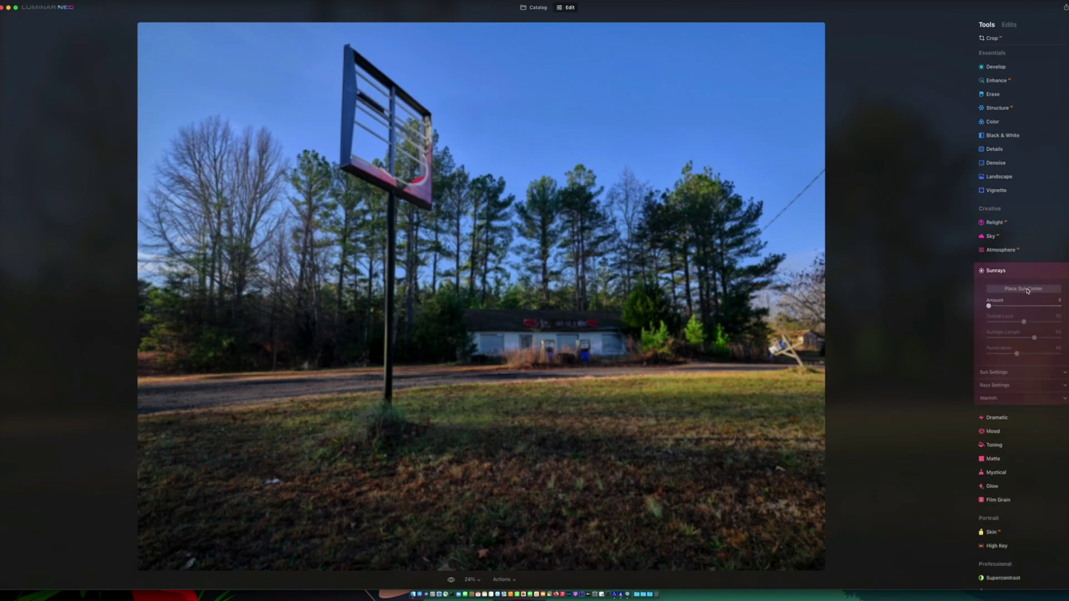
{"action": "left_click", "coordinate": [1027, 289]}
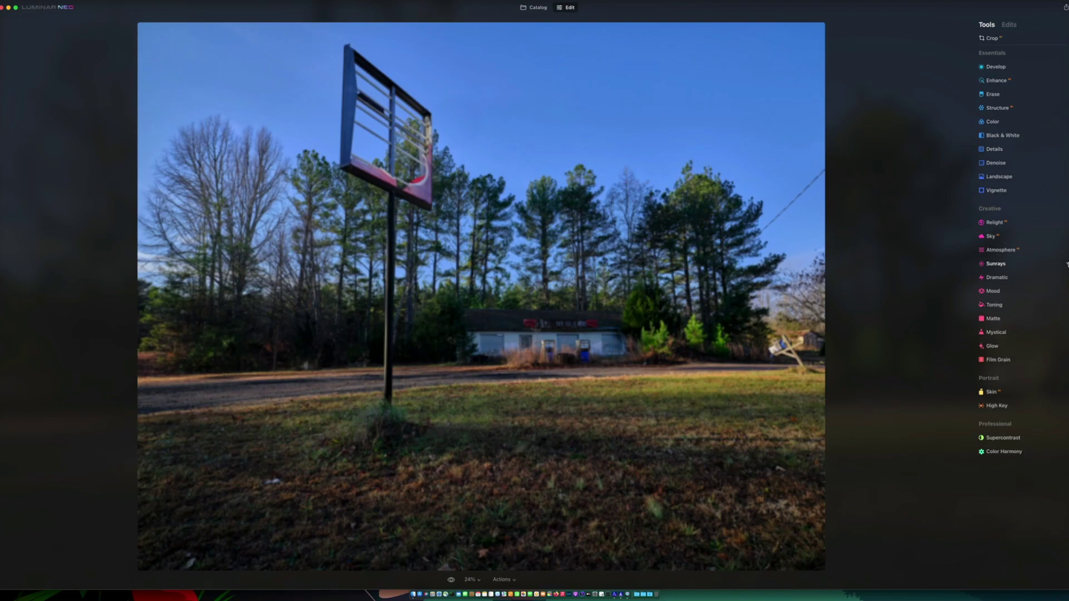
{"action": "left_click", "coordinate": [1035, 290]}
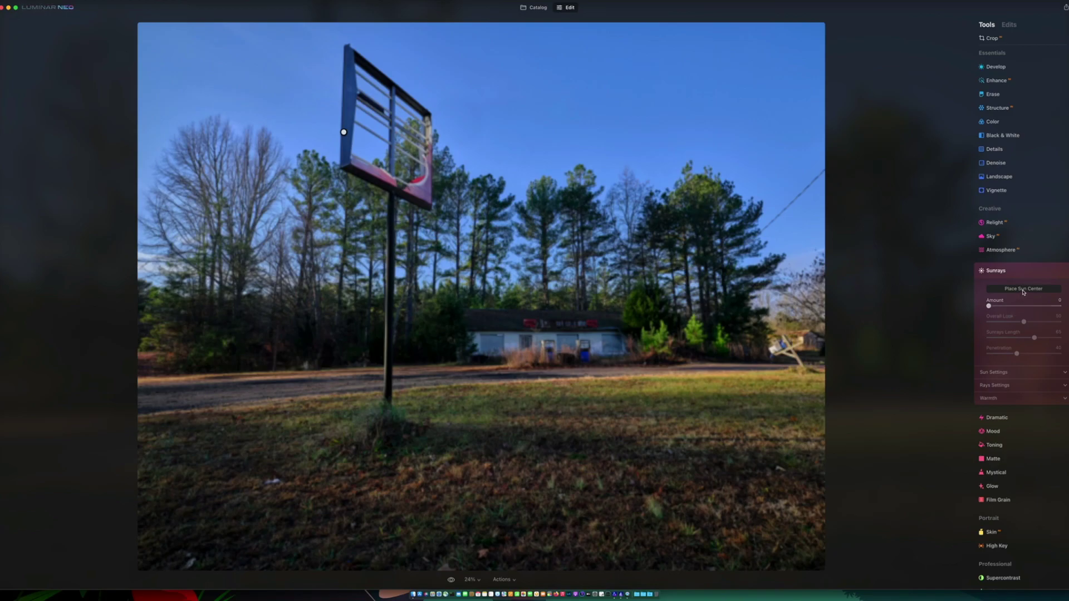
{"action": "left_click", "coordinate": [1023, 290]}
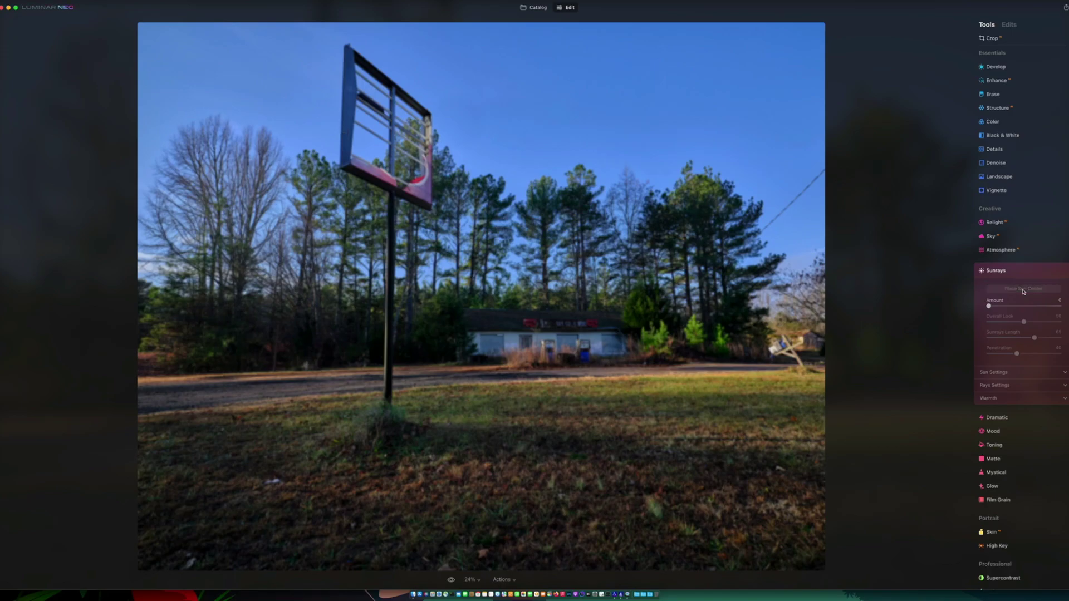
Place the Sunrays sun centre in the upper middle sky above the trees
{"action": "left_click", "coordinate": [343, 132]}
{"action": "left_click_drag", "start_coordinate": [413, 121], "coordinate": [488, 108]}
{"action": "left_click", "coordinate": [524, 106]}
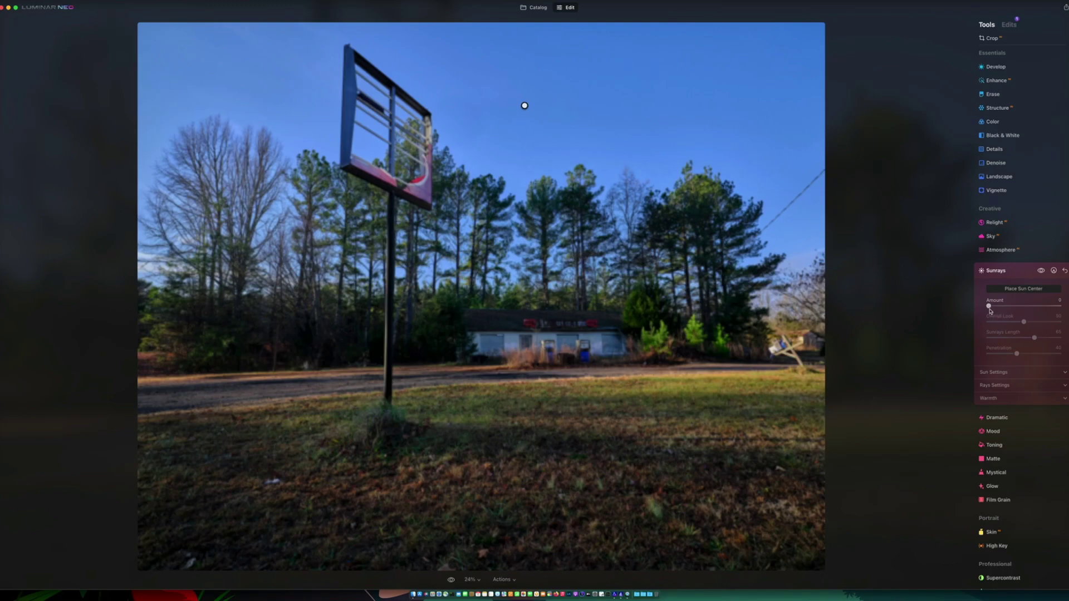
Set Sunrays Amount 29, Length 51 and Overall Look 38, then collapse the panel
{"action": "left_click_drag", "start_coordinate": [989, 310], "coordinate": [1002, 309]}
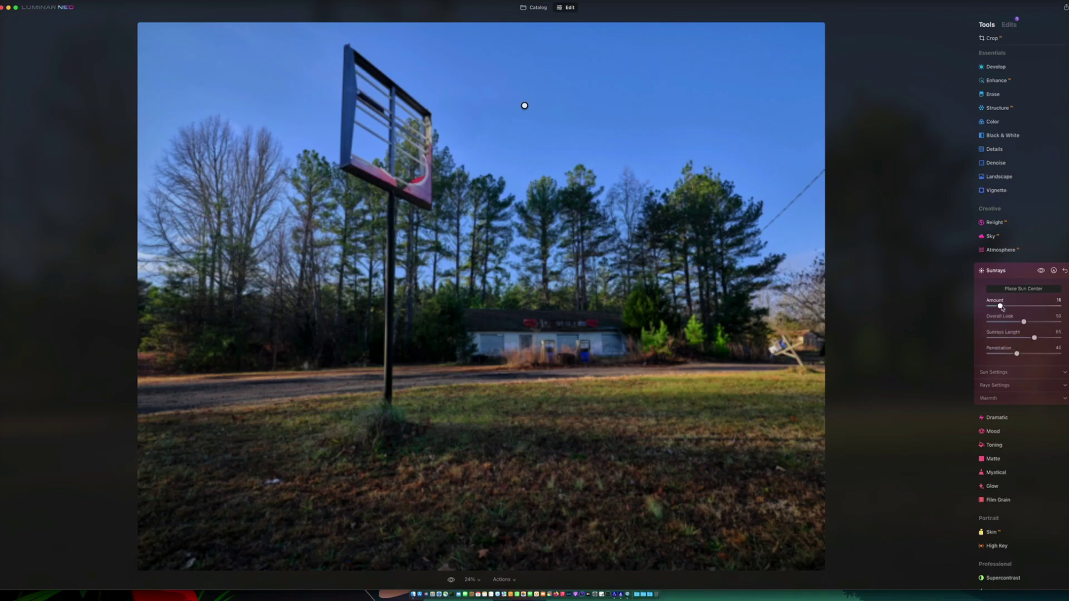
{"action": "left_click_drag", "start_coordinate": [1001, 309], "coordinate": [1011, 310]}
{"action": "mouse_move", "coordinate": [1024, 323]}
{"action": "left_mouse_down"}
{"action": "mouse_move", "coordinate": [1039, 325]}
{"action": "mouse_move", "coordinate": [1030, 325]}
{"action": "left_mouse_up"}
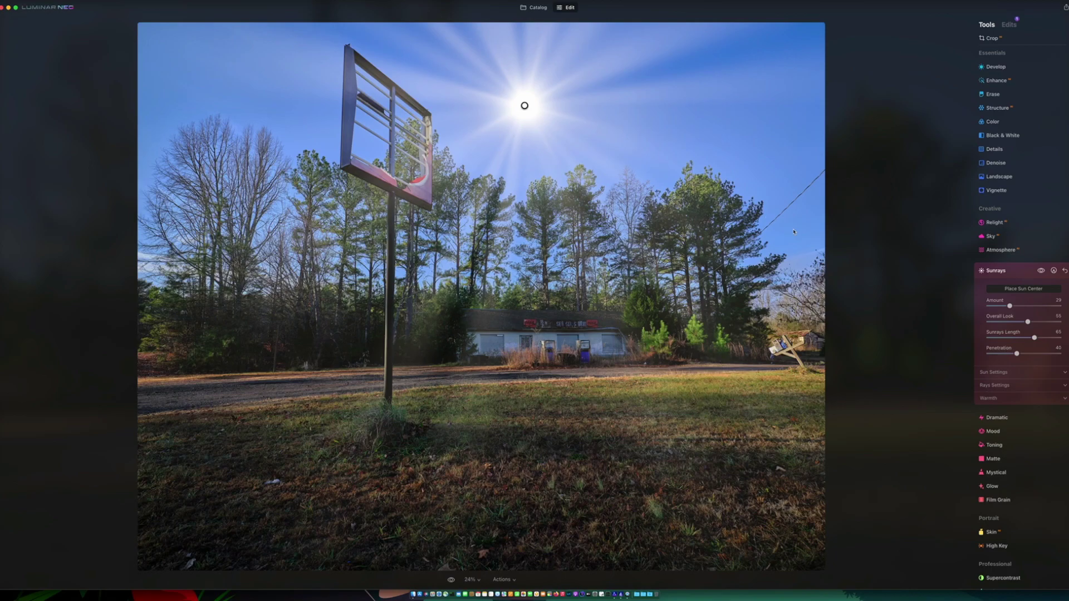
{"action": "left_click_drag", "start_coordinate": [1034, 338], "coordinate": [1016, 338]}
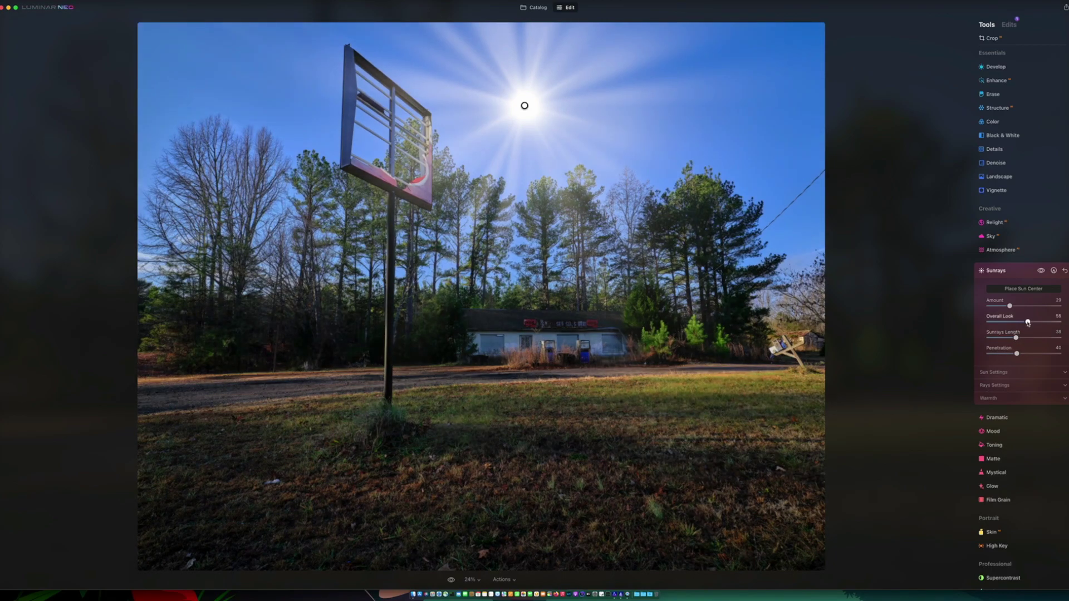
{"action": "left_click_drag", "start_coordinate": [1027, 323], "coordinate": [1016, 322]}
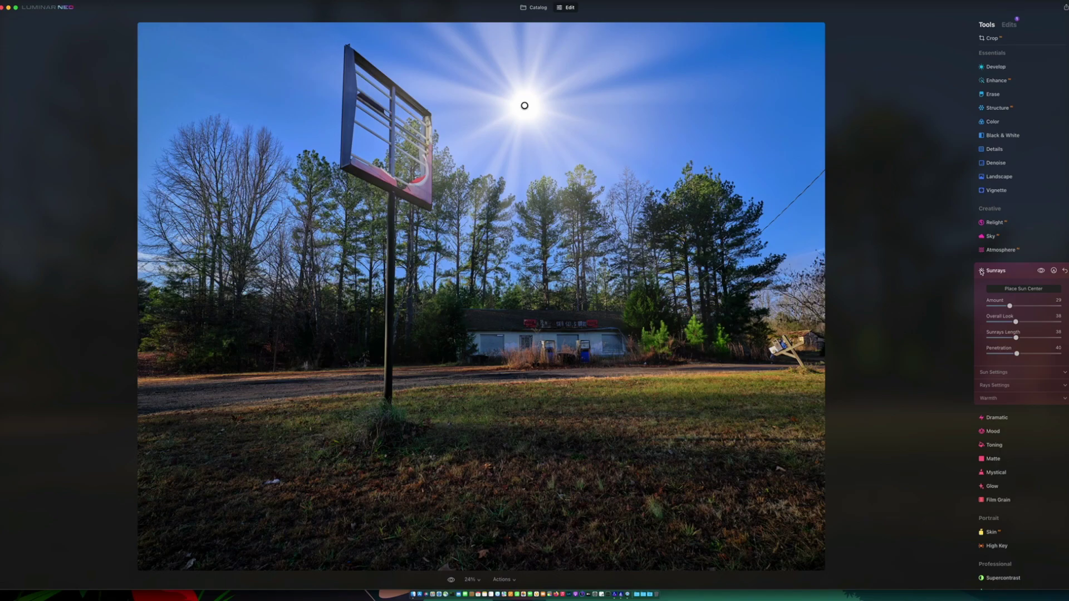
{"action": "left_click", "coordinate": [981, 272]}
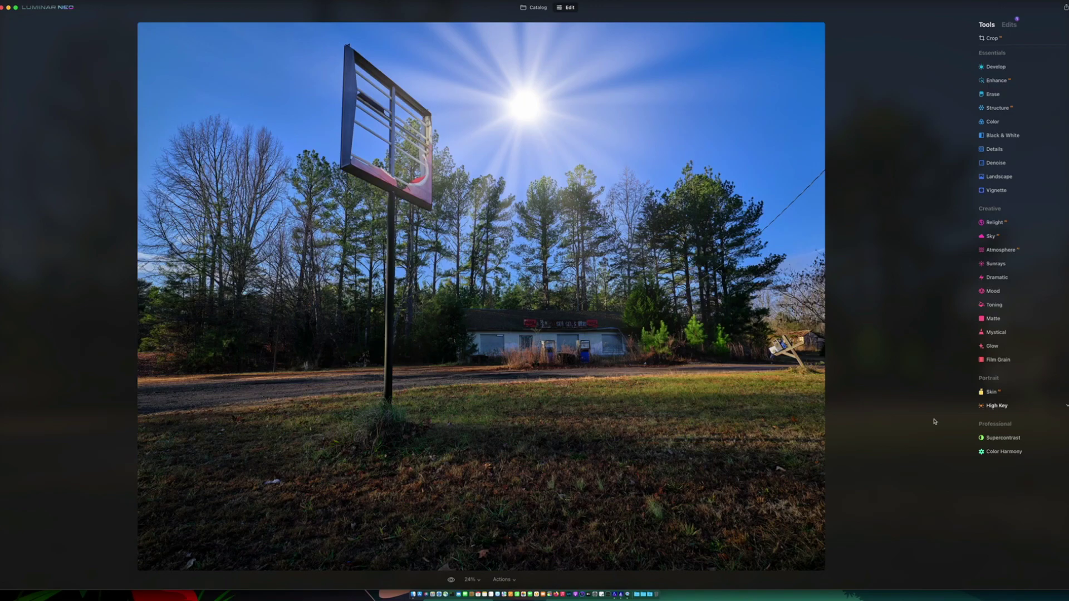
Return to the catalog and open the close-up portrait in the Edit view
{"action": "left_click", "coordinate": [535, 7]}
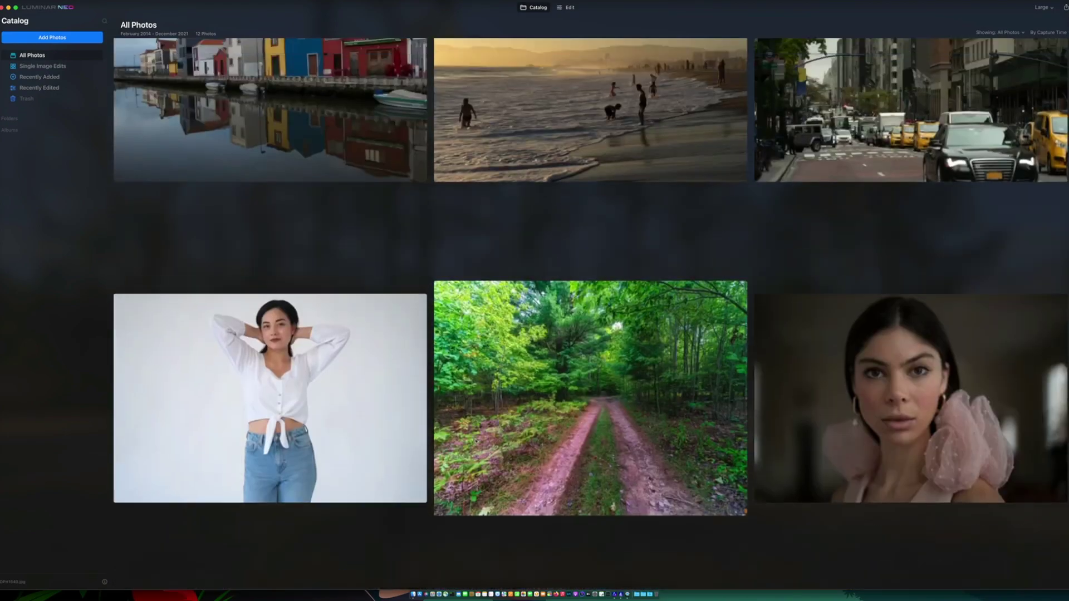
{"action": "scroll", "coordinate": [476, 441], "scroll_direction": "up", "scroll_amount": 2}
{"action": "scroll", "coordinate": [894, 483], "scroll_direction": "up", "scroll_amount": 1}
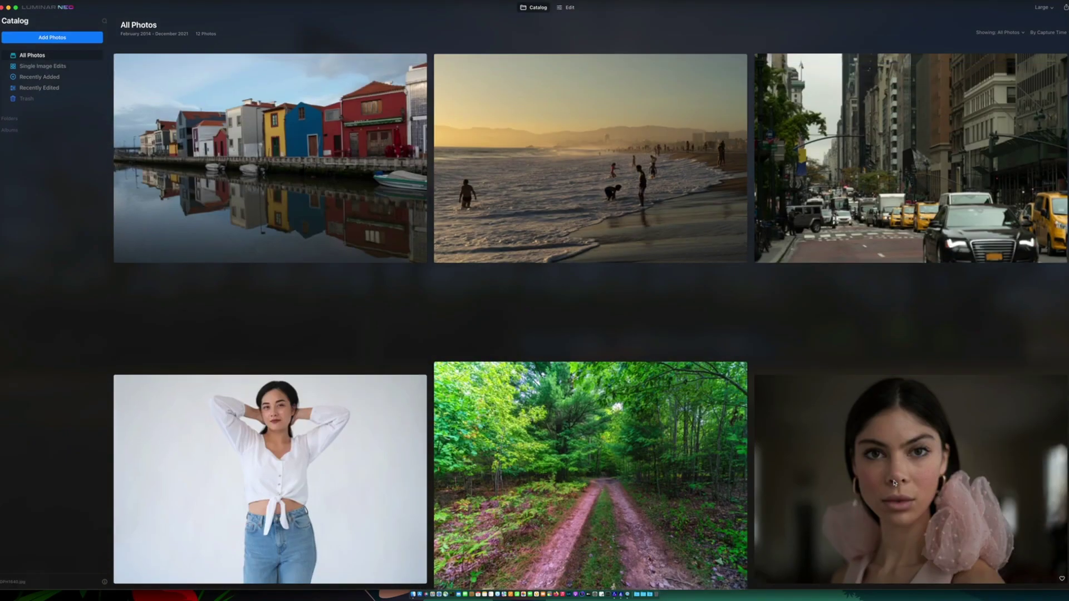
{"action": "double_click", "coordinate": [894, 483]}
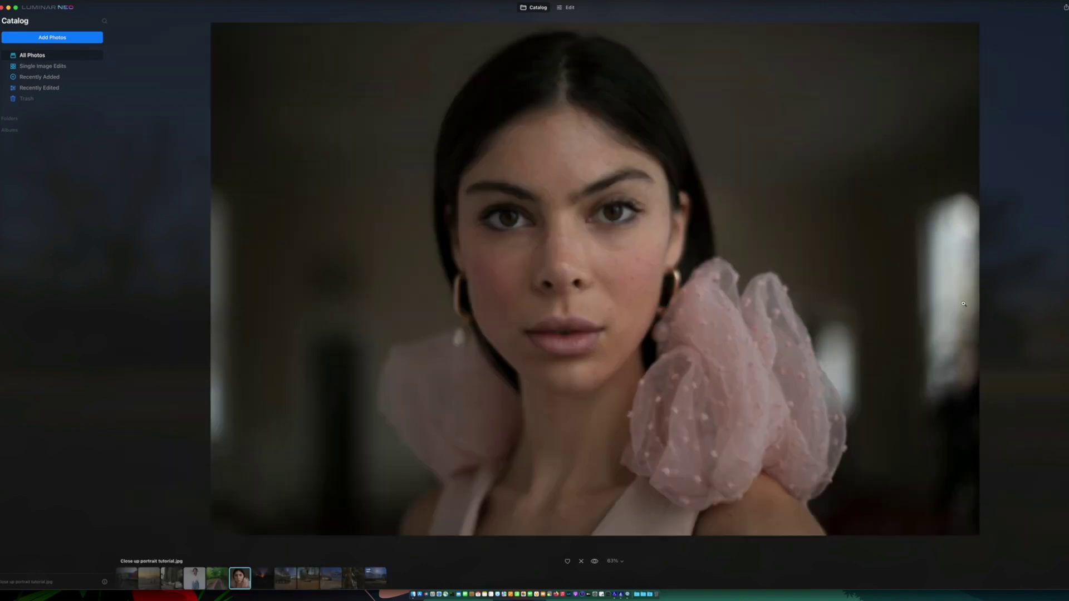
{"action": "left_click", "coordinate": [569, 8]}
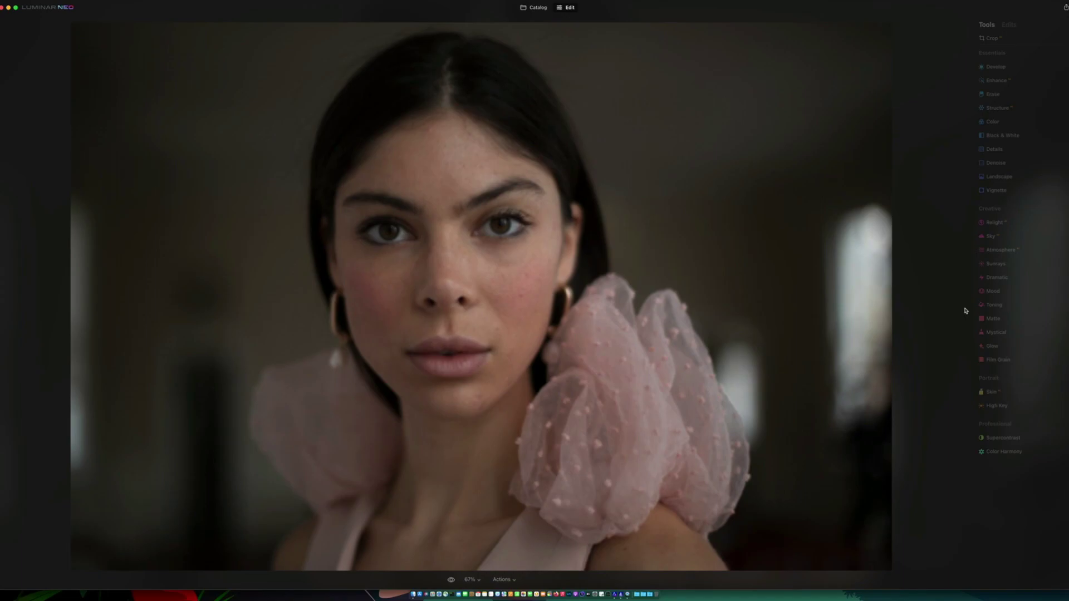
Turn on High Key with an amount of 60, then collapse its settings
{"action": "left_click", "coordinate": [998, 405]}
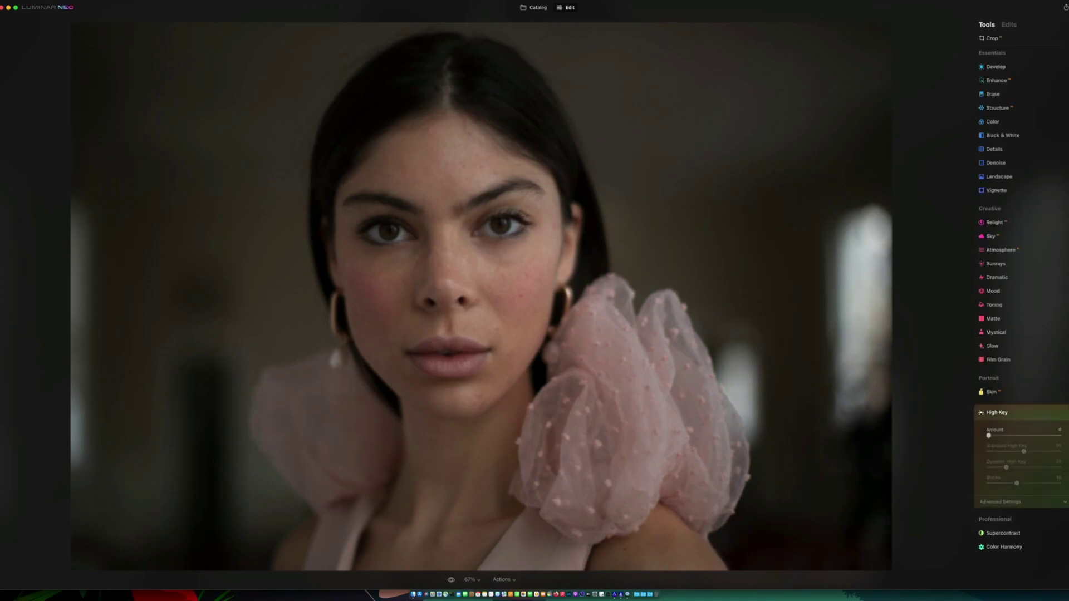
{"action": "left_click", "coordinate": [1002, 435]}
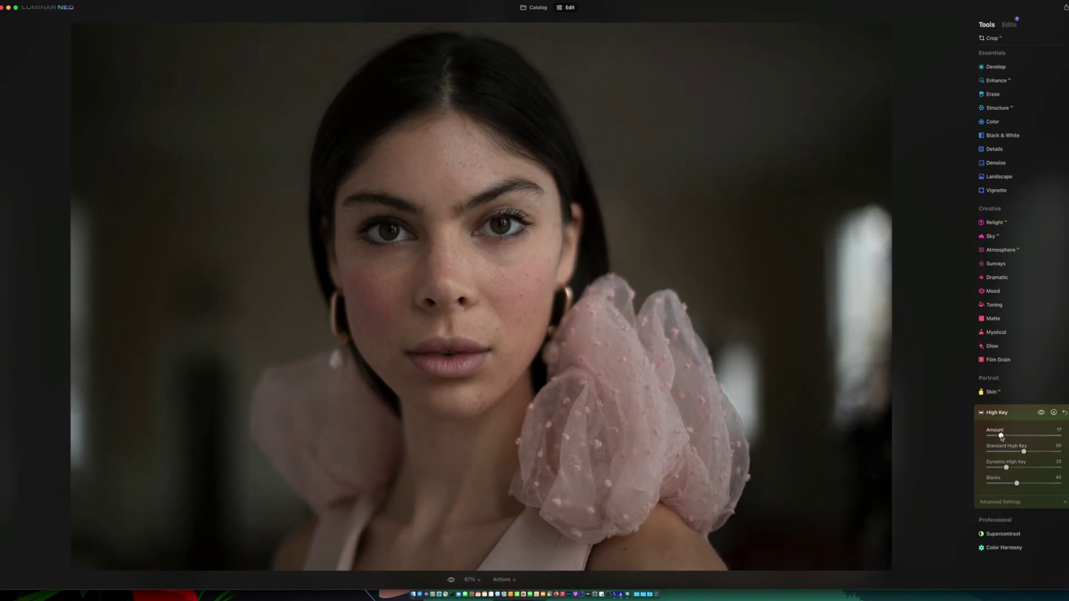
{"action": "left_click_drag", "start_coordinate": [1001, 438], "coordinate": [1005, 437]}
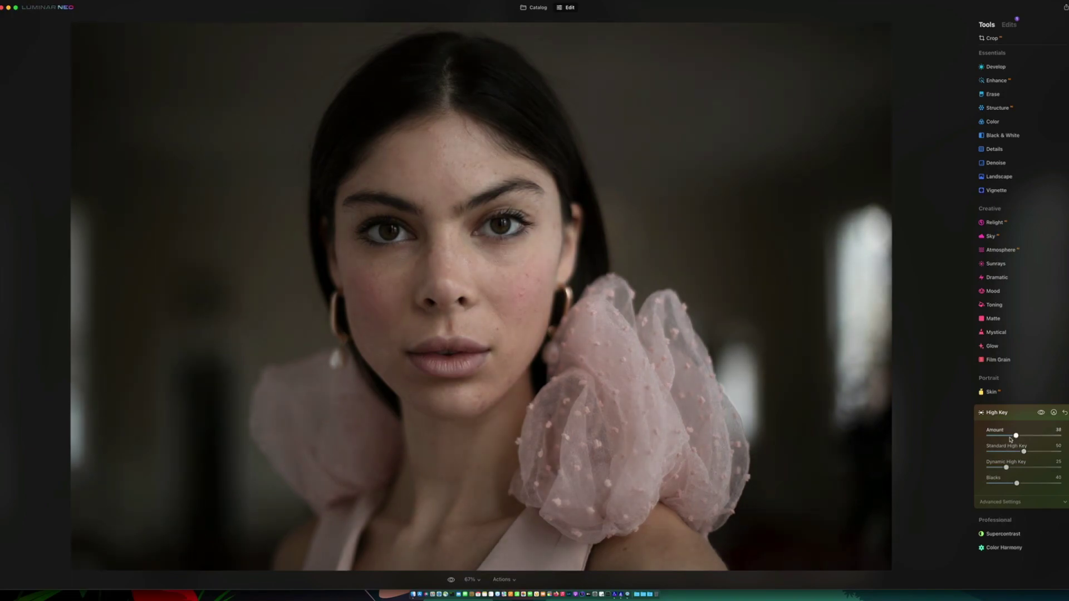
{"action": "left_click_drag", "start_coordinate": [1004, 437], "coordinate": [982, 440]}
{"action": "left_click", "coordinate": [985, 414]}
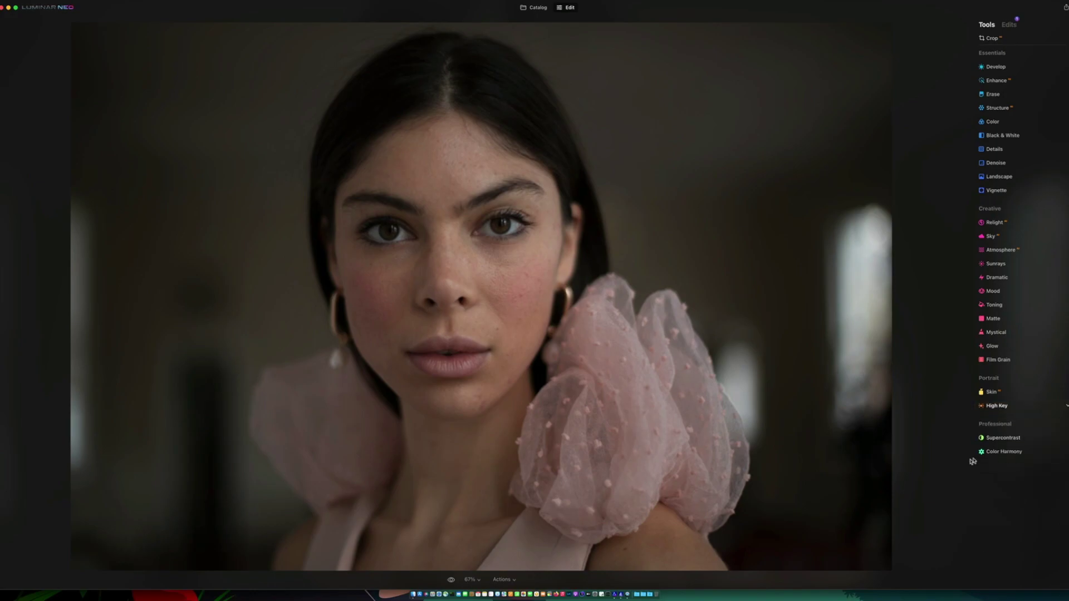
Expand the portrait's Color Harmony settings, then switch over to Luminar AI
{"action": "left_click", "coordinate": [1066, 453]}
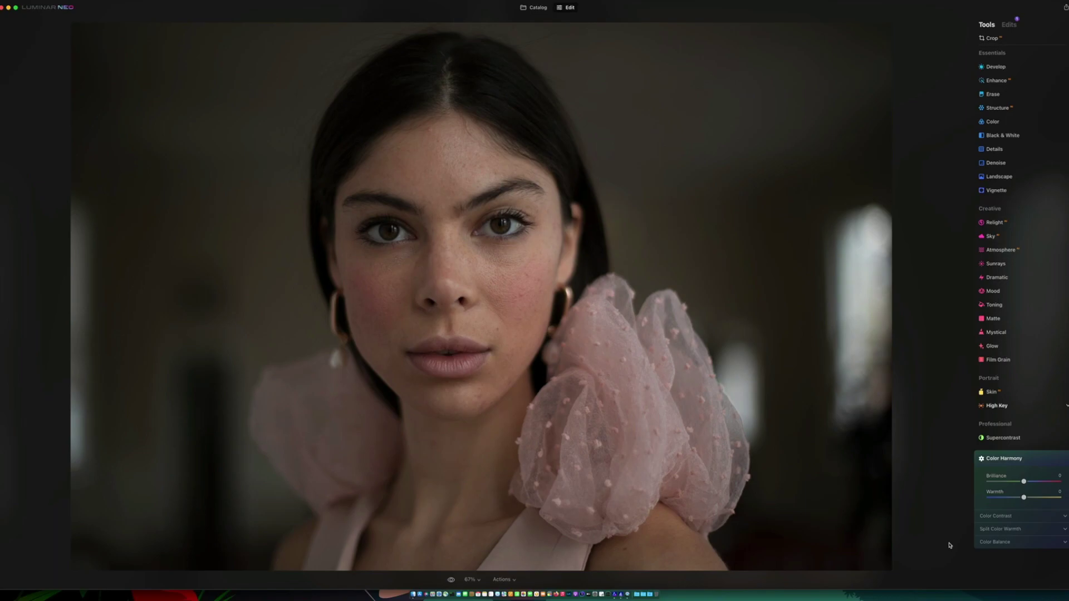
{"action": "left_click", "coordinate": [620, 597]}
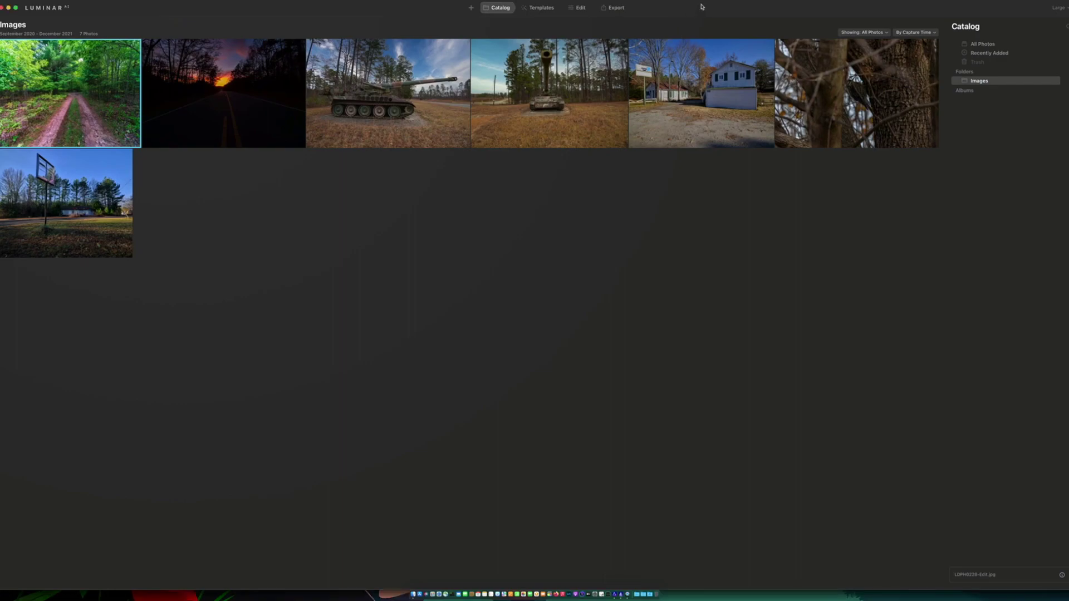
Open the forest road photo in Luminar AI's Edit view
{"action": "left_click", "coordinate": [580, 8]}
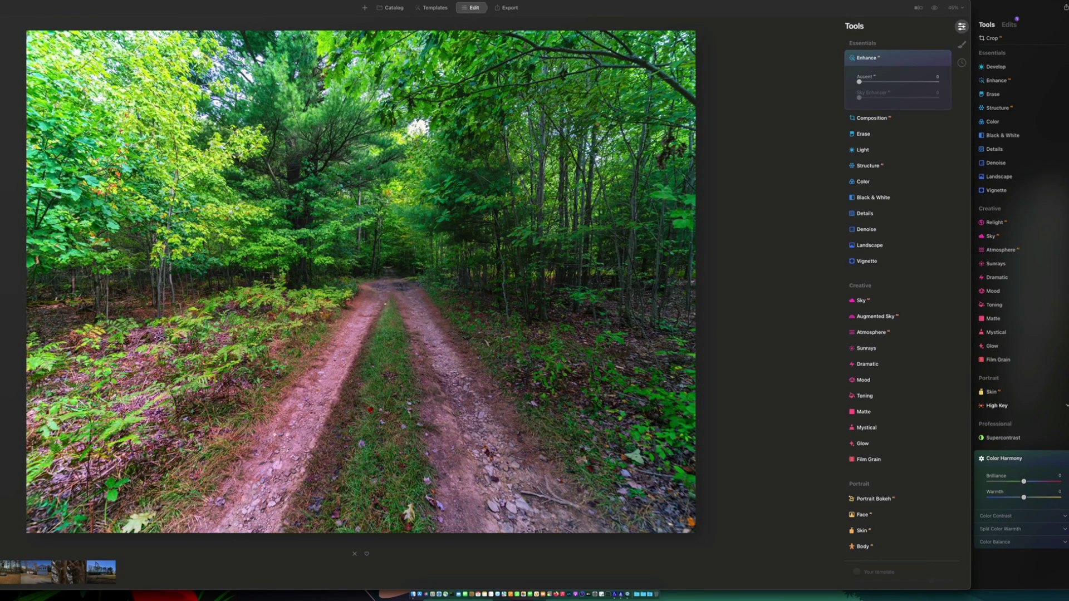
Collapse Enhance and scroll Luminar AI's tool list down to the Professional tools
{"action": "left_click", "coordinate": [879, 60]}
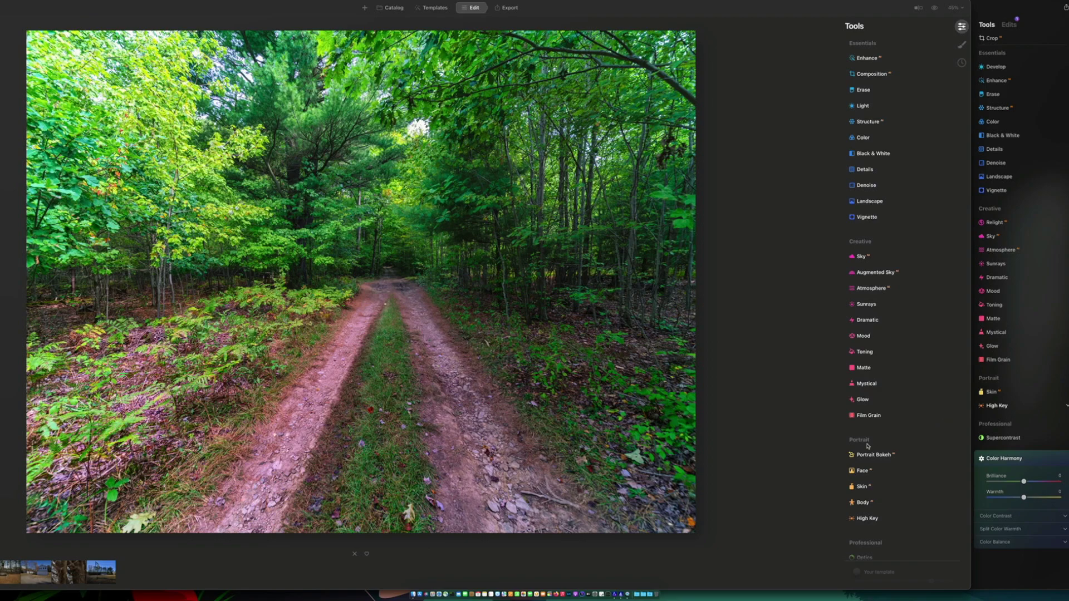
{"action": "scroll", "coordinate": [868, 446], "scroll_direction": "down", "scroll_amount": 3}
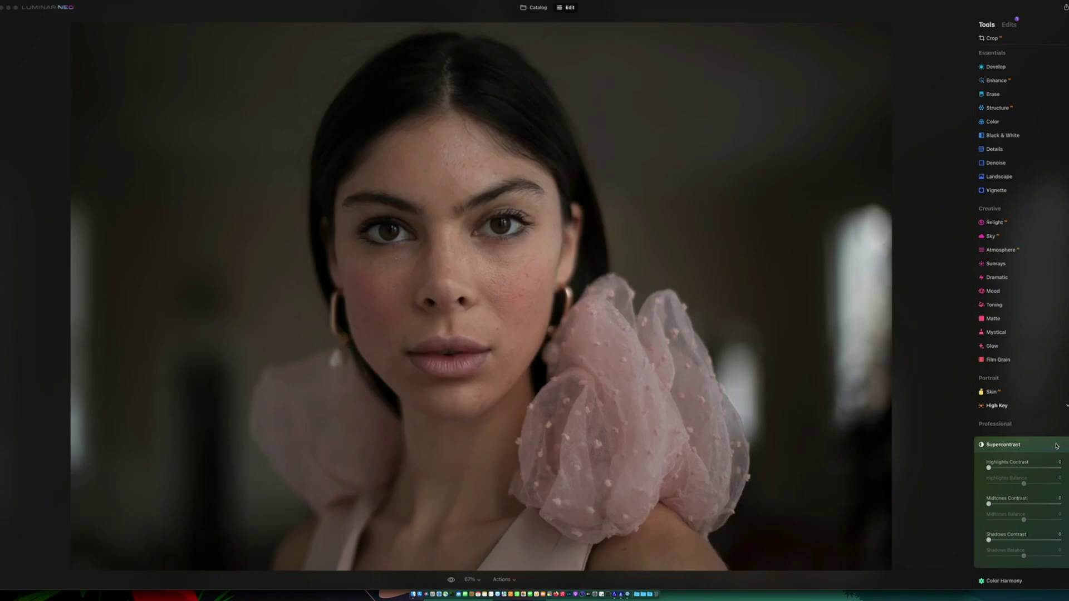
In Luminar Neo, fold Supercontrast closed, open and closed again, then return to Luminar AI
{"action": "left_click", "coordinate": [982, 446]}
{"action": "left_click", "coordinate": [982, 446]}
{"action": "left_click", "coordinate": [980, 445]}
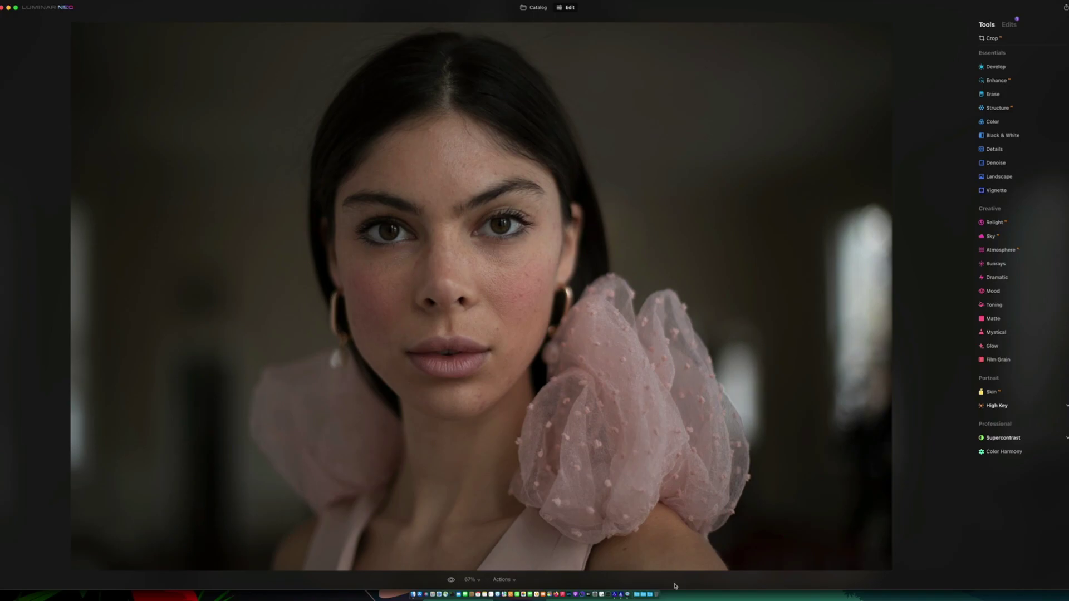
{"action": "left_click", "coordinate": [980, 445]}
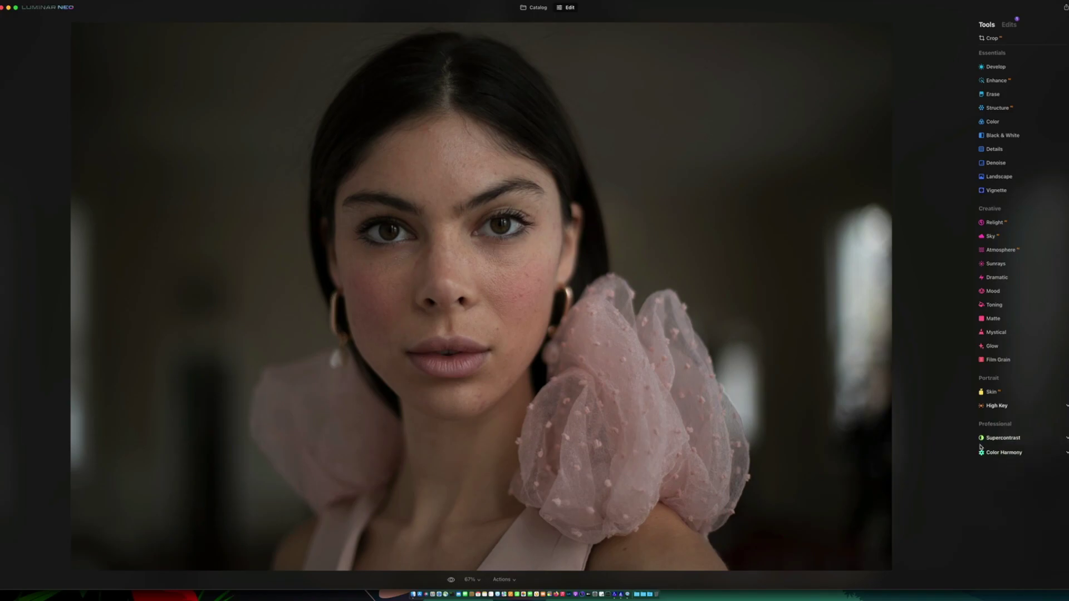
{"action": "left_click", "coordinate": [624, 595]}
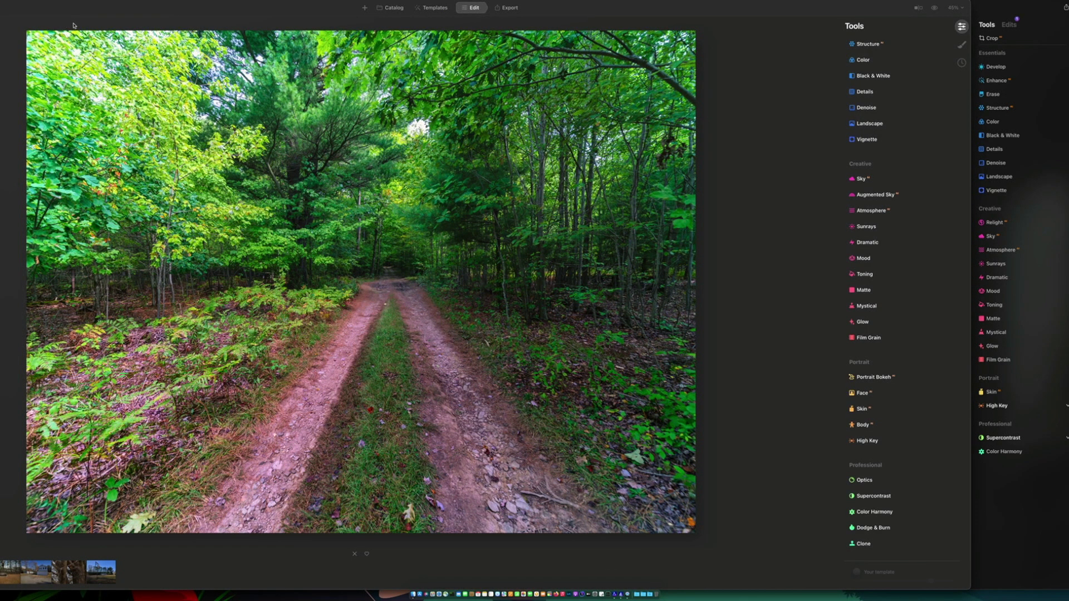
Close the Luminar AI window and bring up the Enhance settings on Luminar Neo's close-up portrait
{"action": "double_click", "coordinate": [105, 9]}
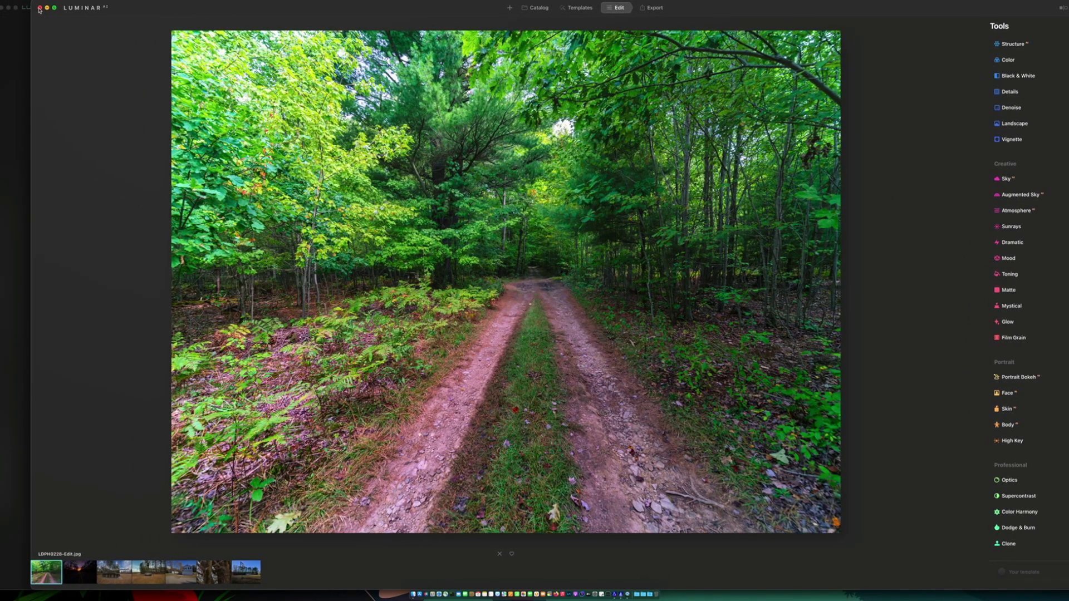
{"action": "left_click", "coordinate": [40, 9]}
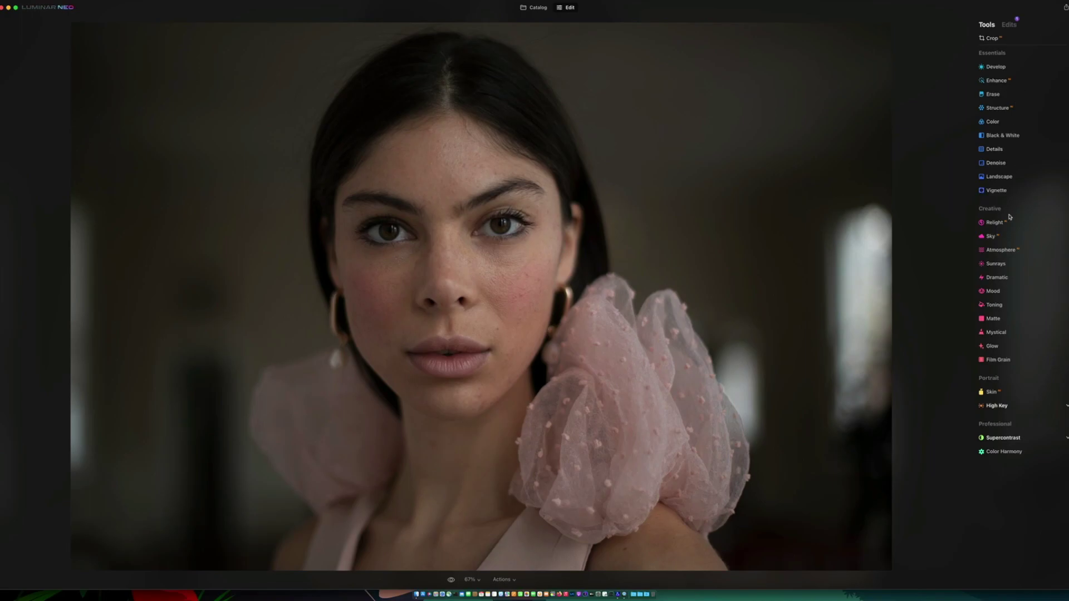
{"action": "left_click", "coordinate": [996, 81]}
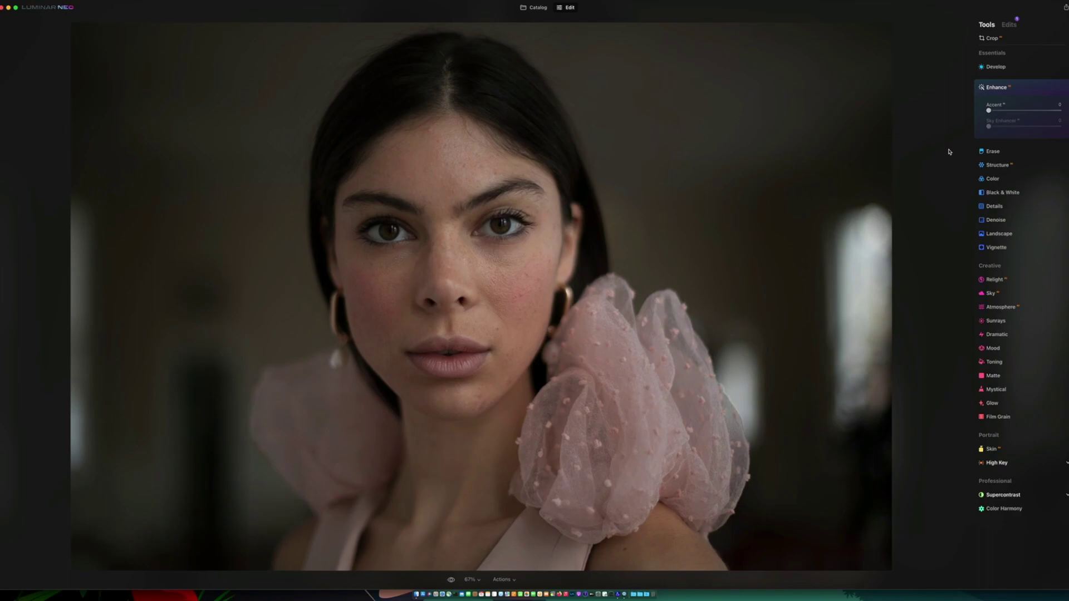
Choose Quit Luminar Neo from the Luminar Neo app menu
{"action": "left_click", "coordinate": [48, 7]}
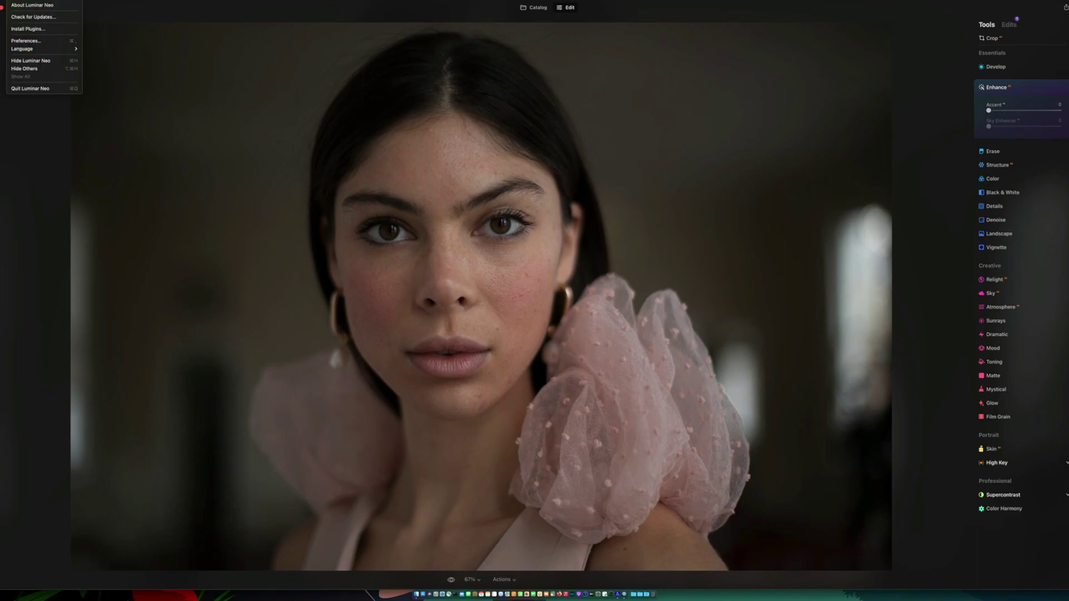
{"action": "left_click", "coordinate": [40, 90]}
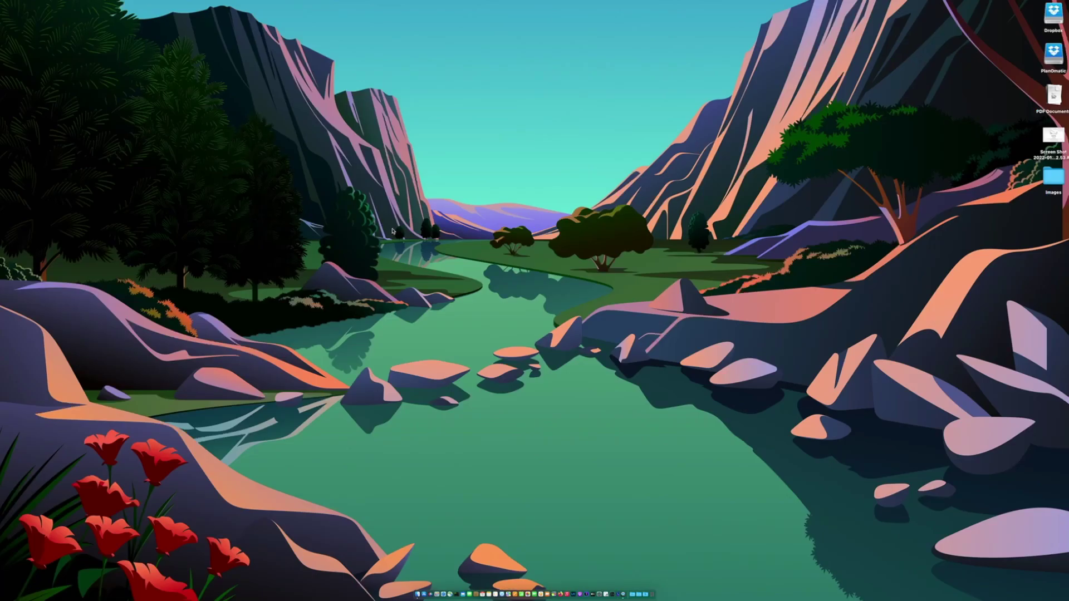